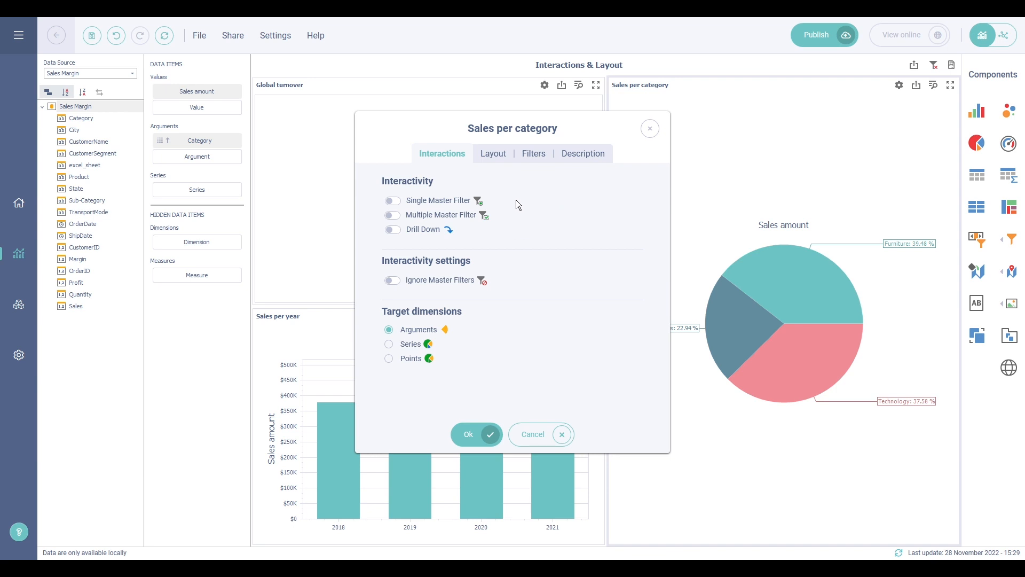
- Enable the Single Master Filter on the Sales per category chart and filter the dashboard by Technology
left_click(393, 200)
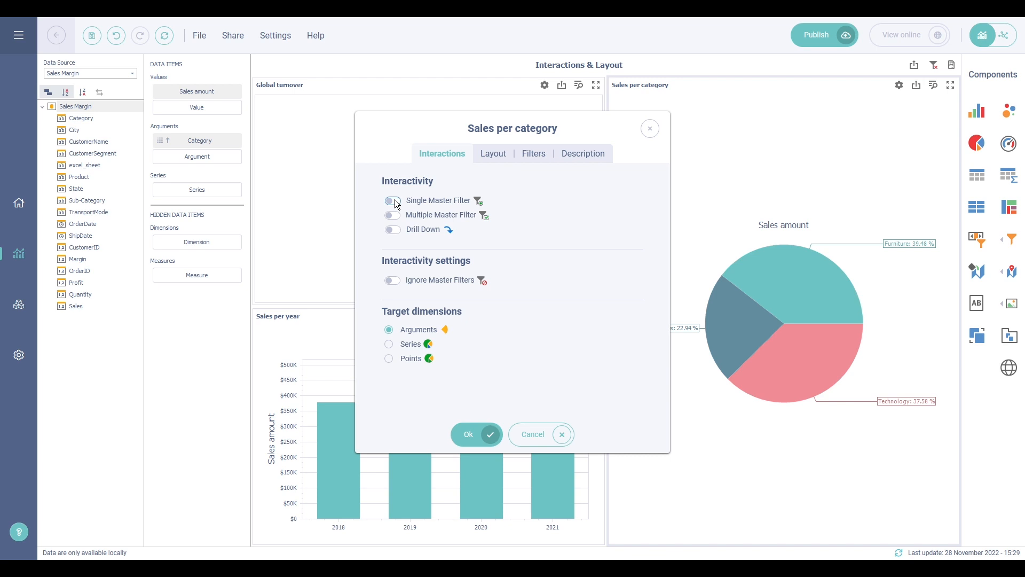
left_click(487, 434)
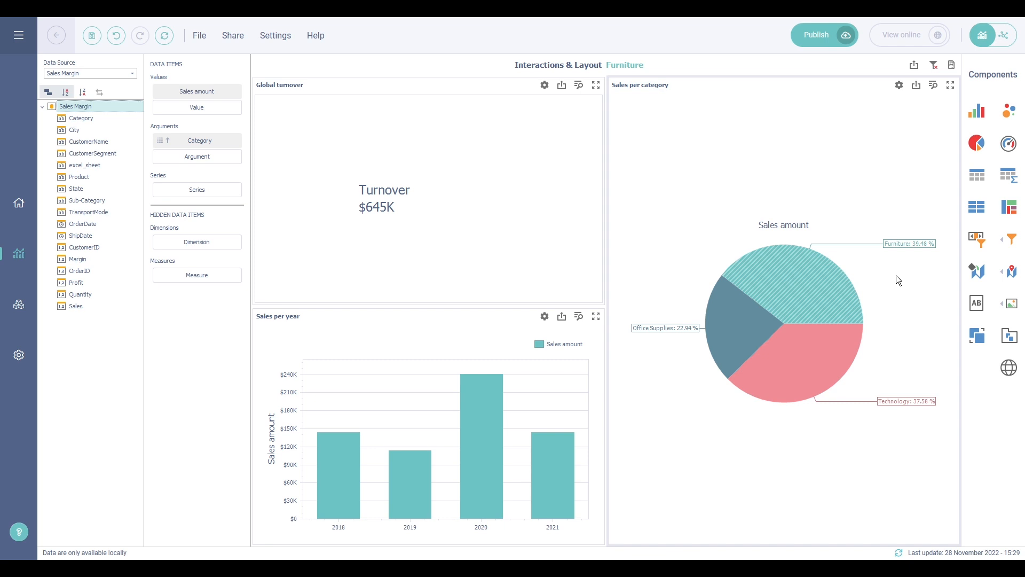
left_click(852, 351)
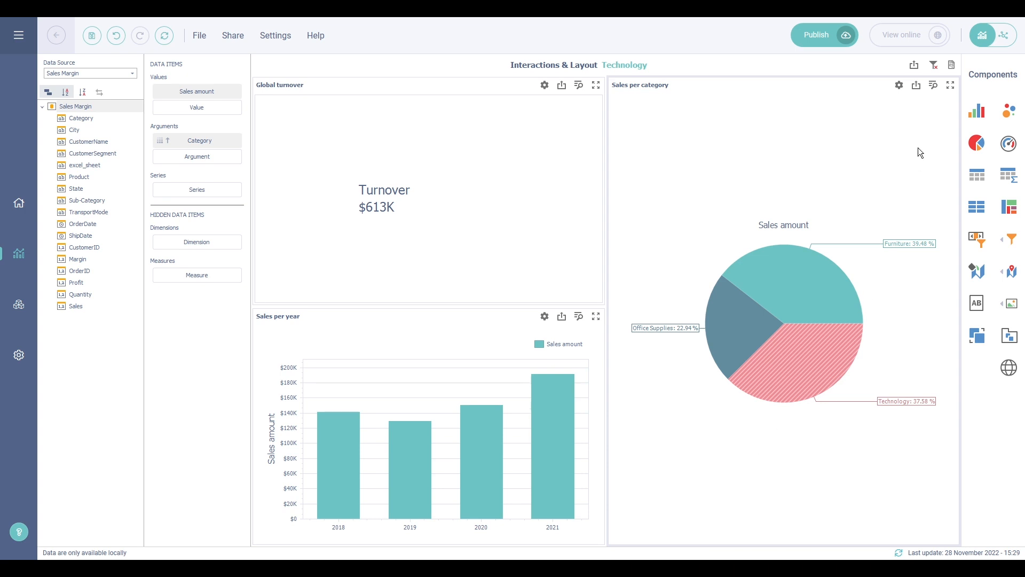
- Switch the Sales per category chart's interactivity to Multiple Master Filter
left_click(901, 85)
left_click(393, 215)
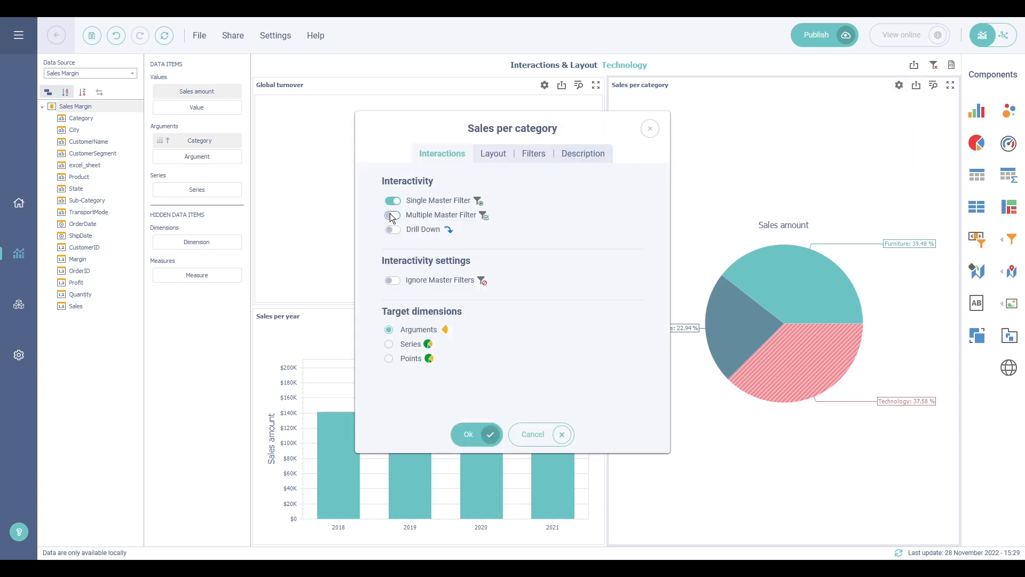
left_click(470, 434)
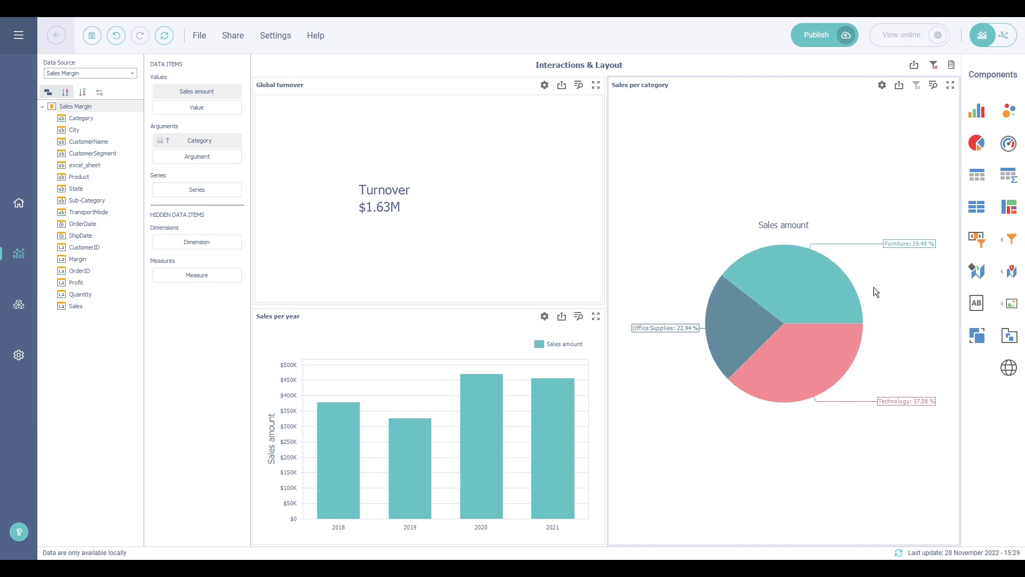
- Filter the dashboard by Furniture, Technology and Office Supplies together in the pie chart, and clear that filter
left_click(809, 294)
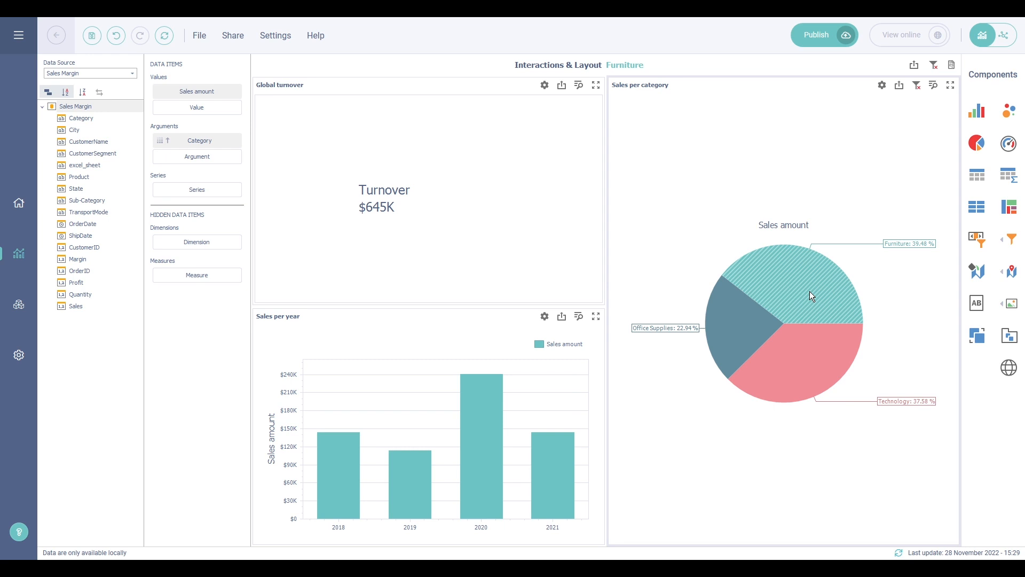
left_click(813, 344)
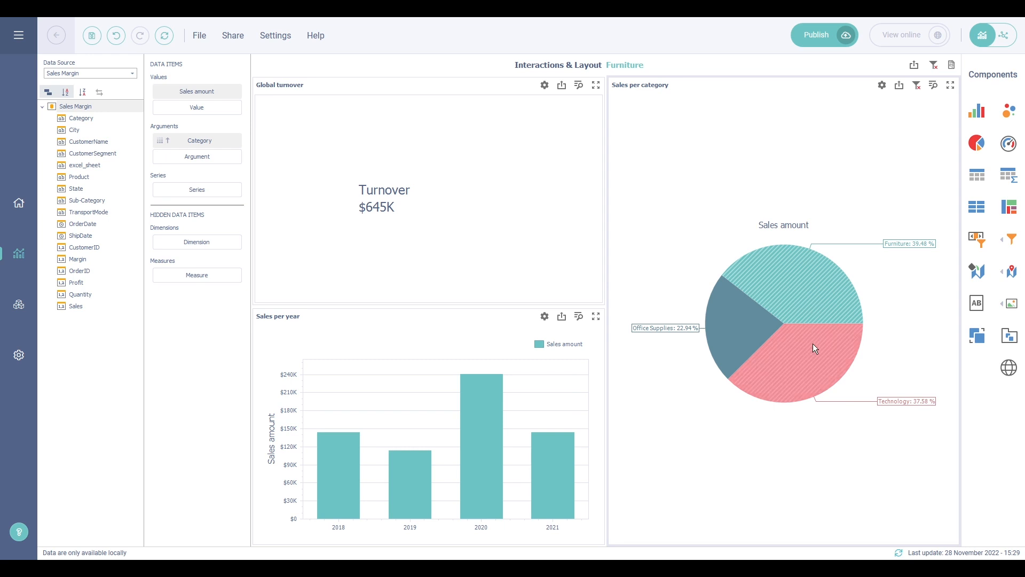
left_click(744, 318)
mouse_move(761, 293)
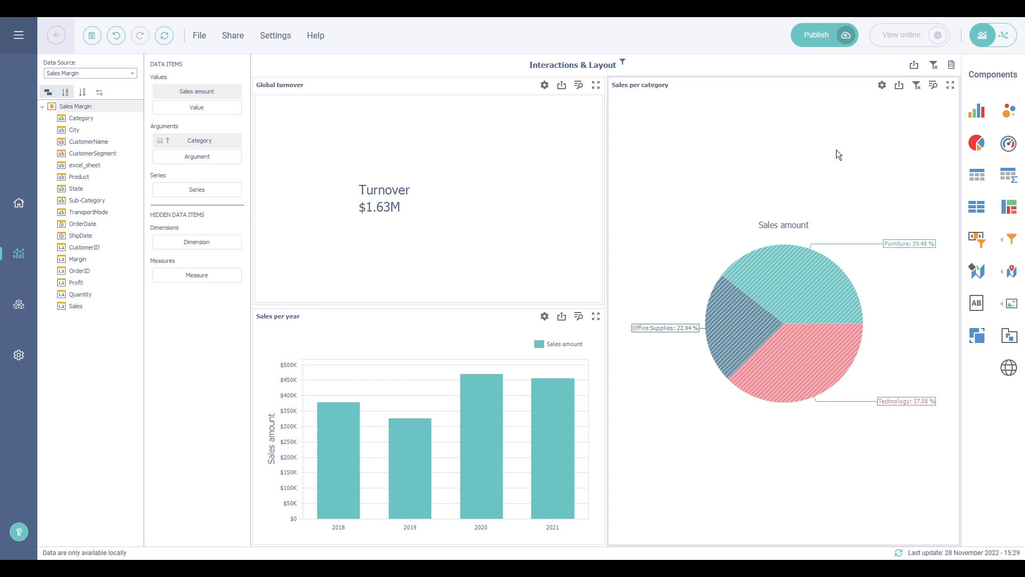
left_click(917, 87)
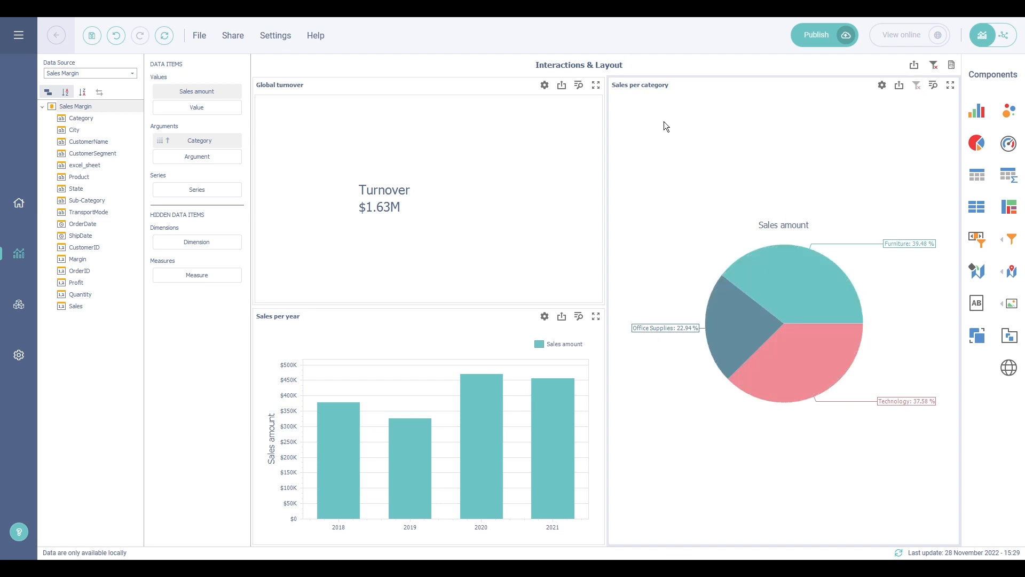
- Set the Global turnover card to ignore master filters
left_click(543, 86)
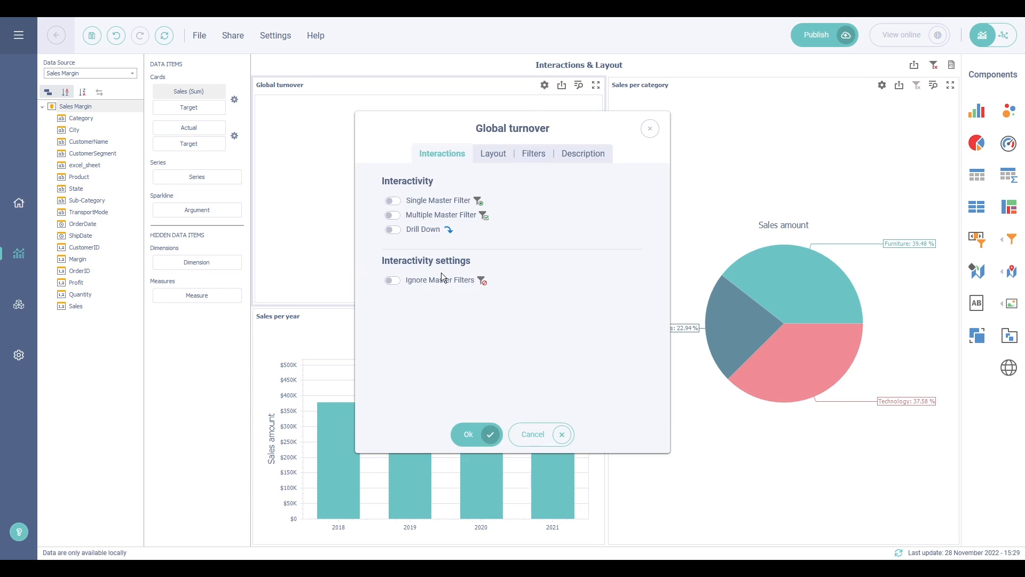
left_click(392, 281)
left_click(487, 431)
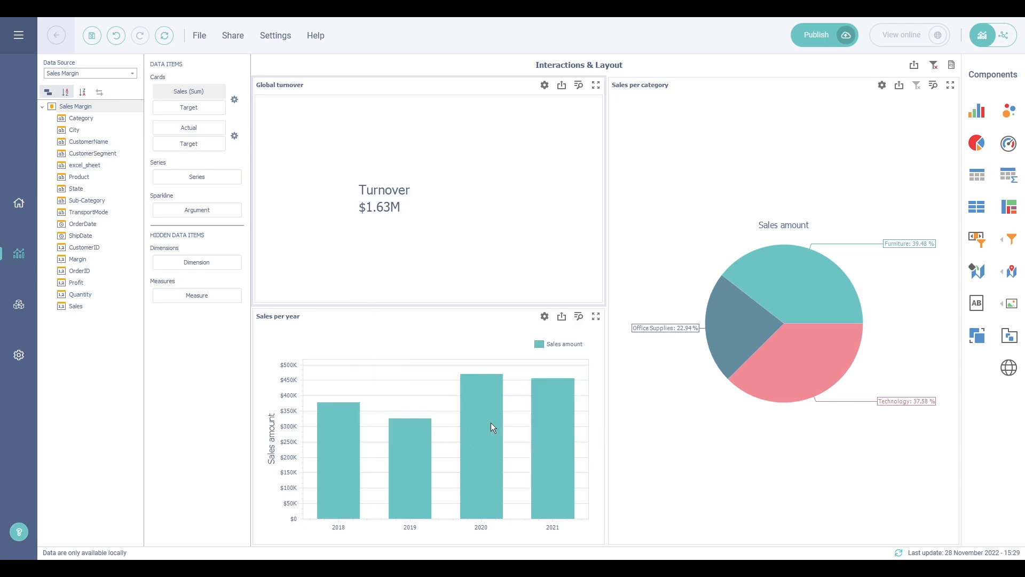
- Test the Global turnover card by selecting the Furniture, Technology and Office Supplies slices, and clear the selection
left_click(833, 277)
left_click(815, 371)
left_click(754, 339)
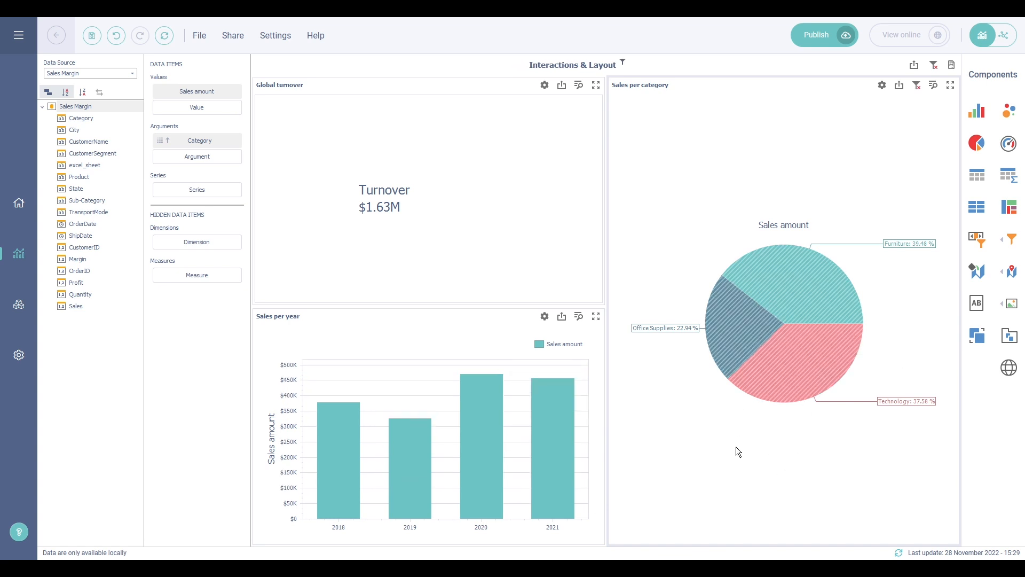
left_click(781, 377)
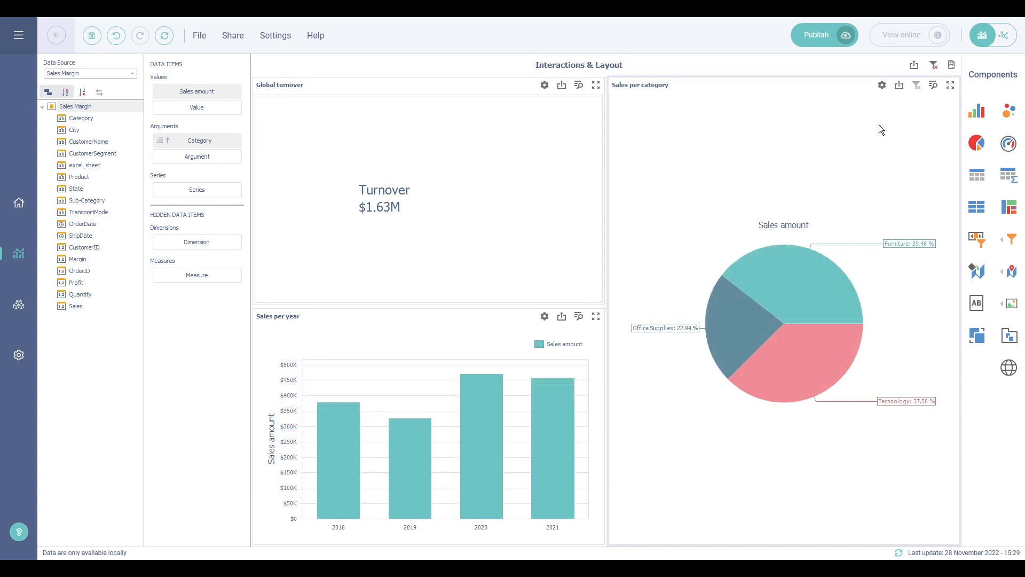
- Add State as the series of the Sales per category chart and filter the dashboard by Office Supplies
left_click(877, 92)
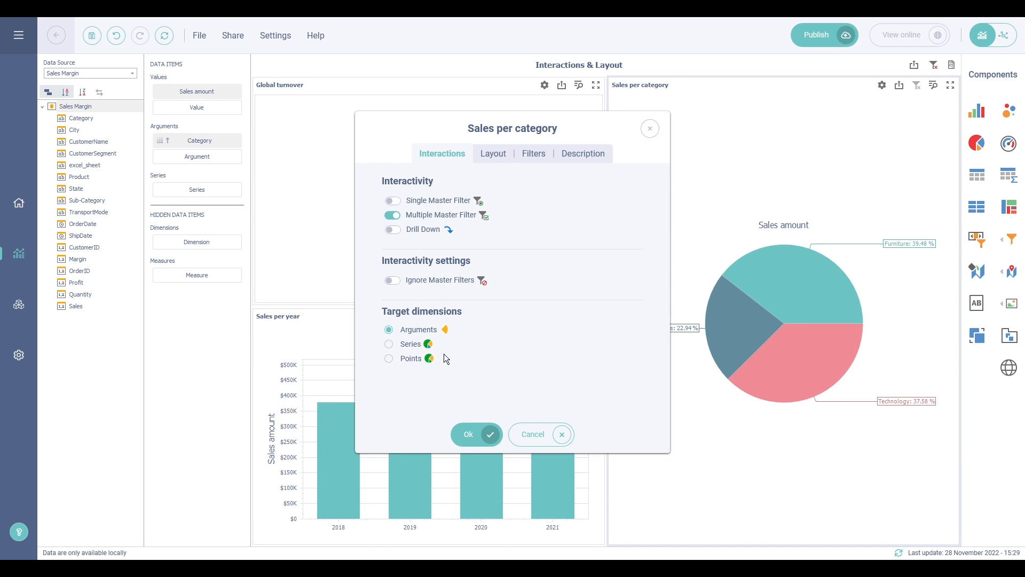
left_click(651, 130)
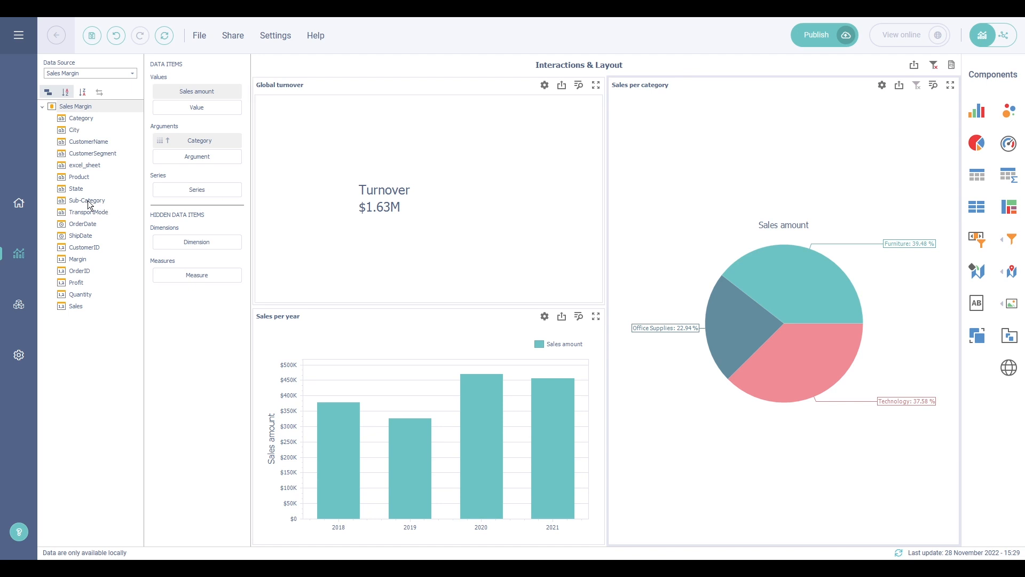
left_click_drag(74, 191, 197, 190)
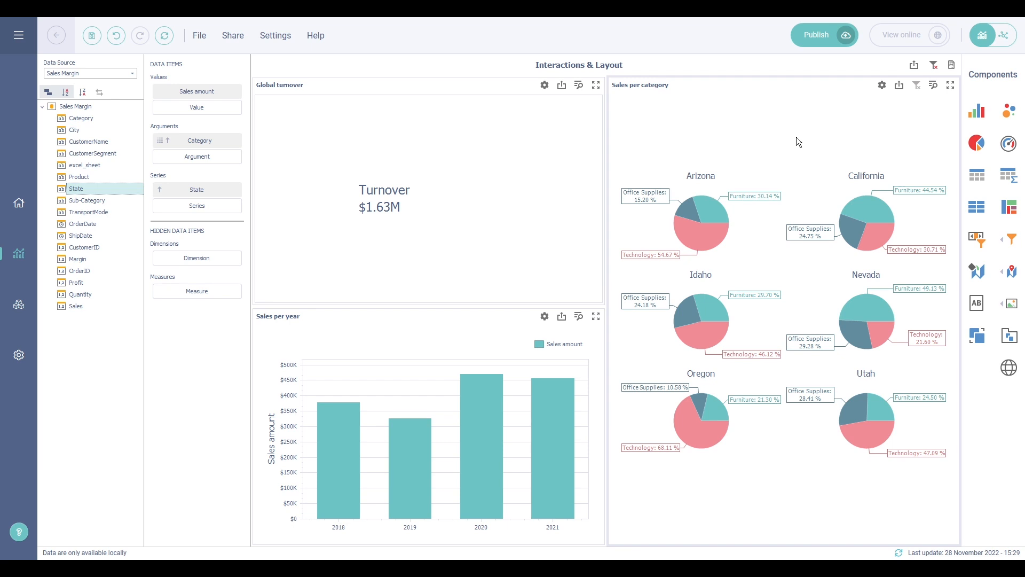
left_click(692, 208)
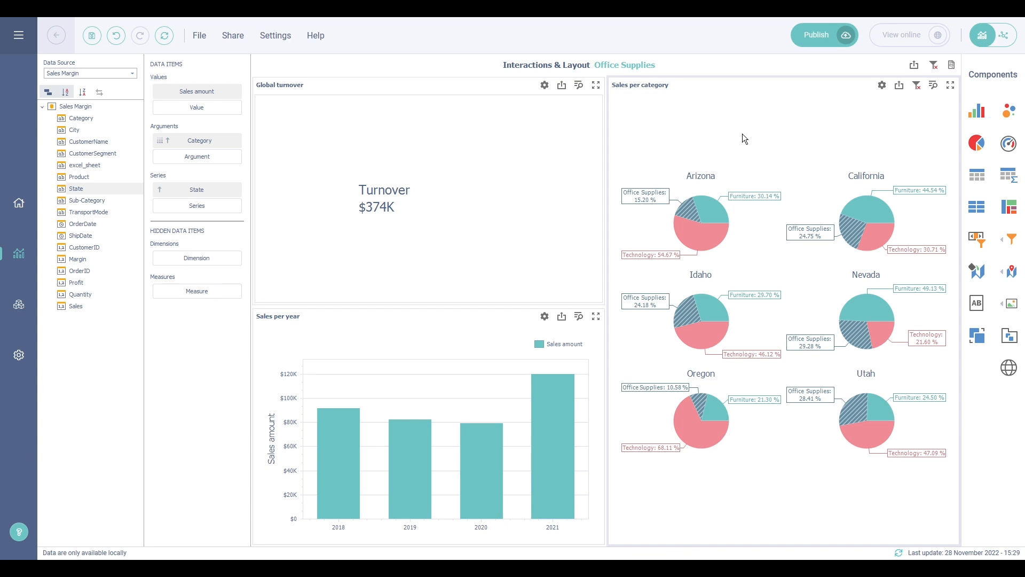
- Set the Sales per category chart's target dimensions to Series and filter by the Arizona pie and by the Idaho pie
left_click(881, 86)
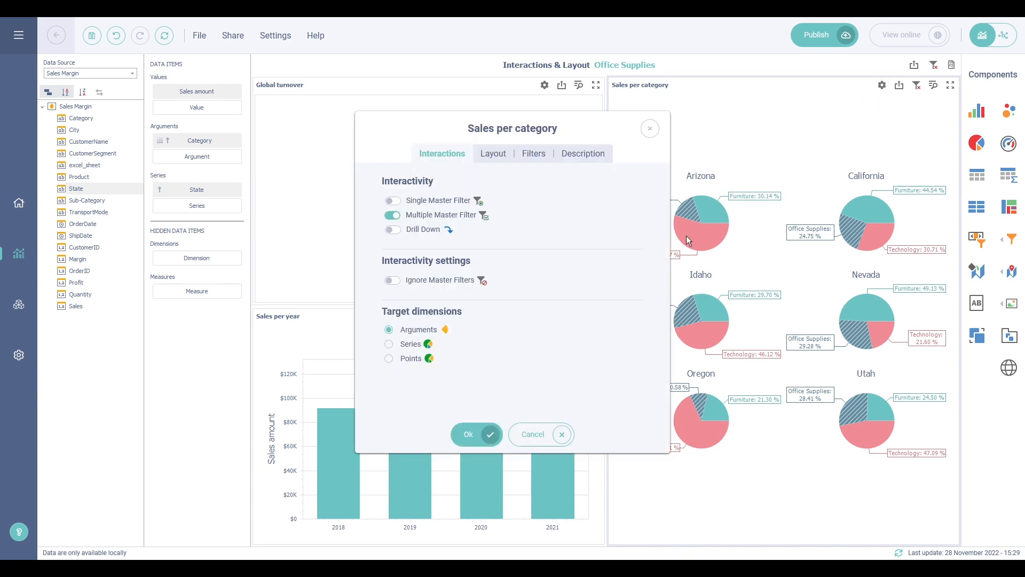
left_click(389, 344)
left_click(479, 434)
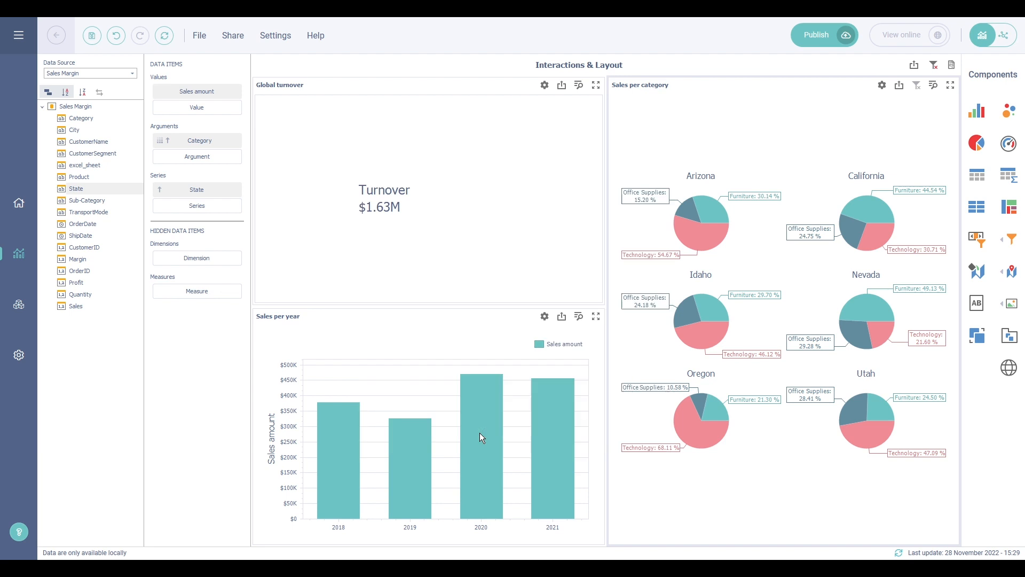
left_click(757, 213)
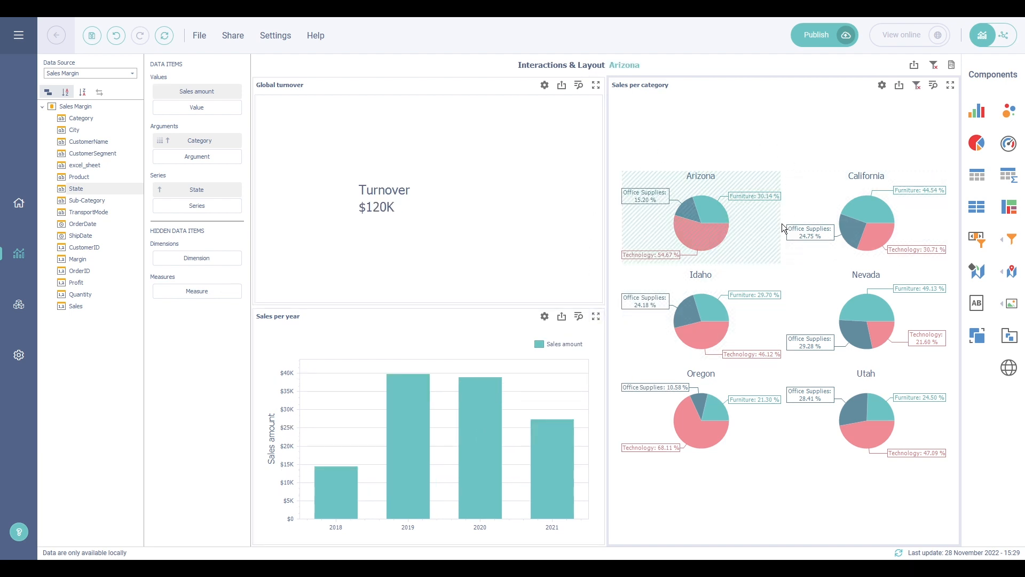
left_click(765, 283)
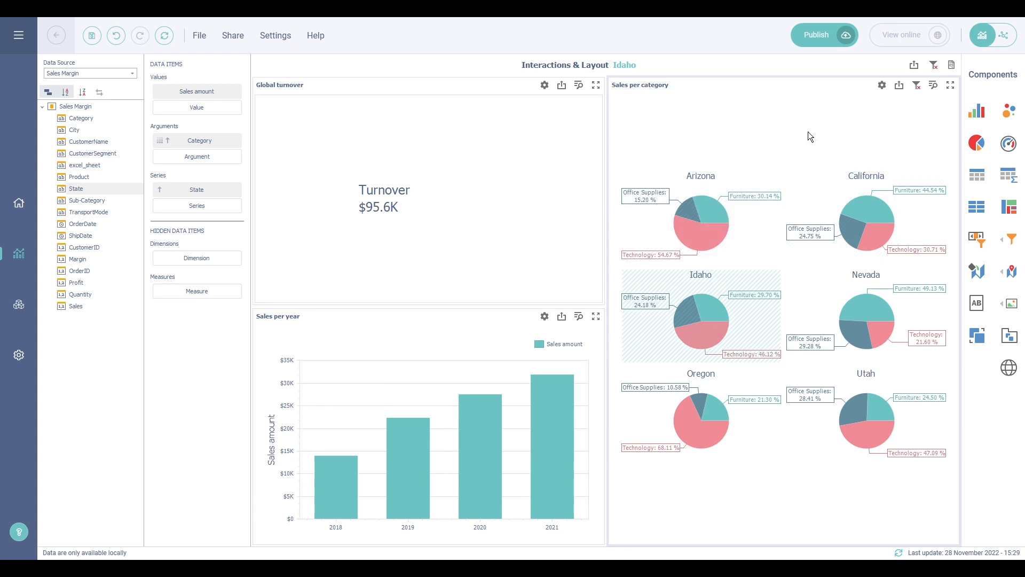
- Set the Sales per category chart's target dimensions to Points and filter by a single slice of the California pie
left_click(882, 85)
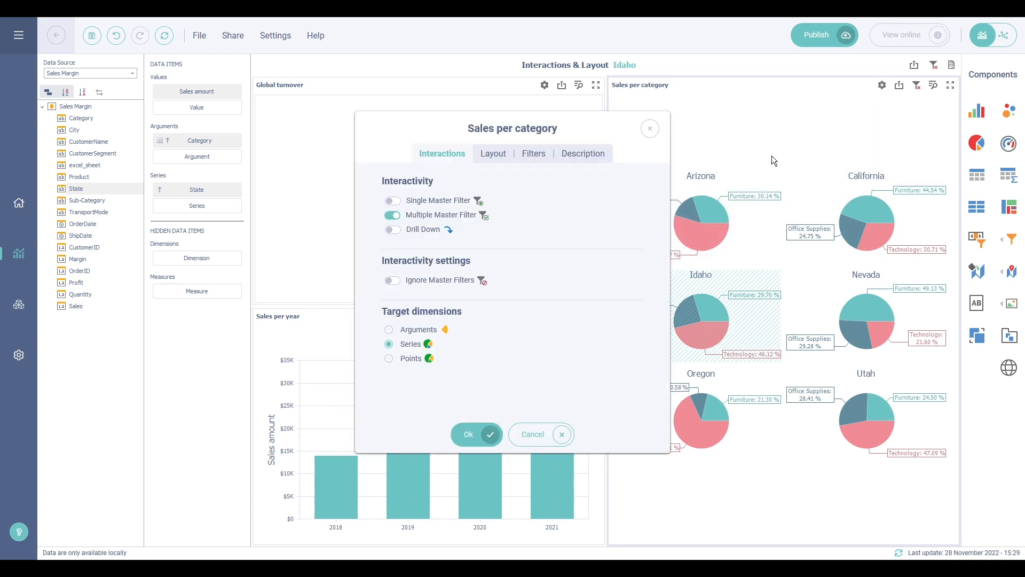
left_click(389, 358)
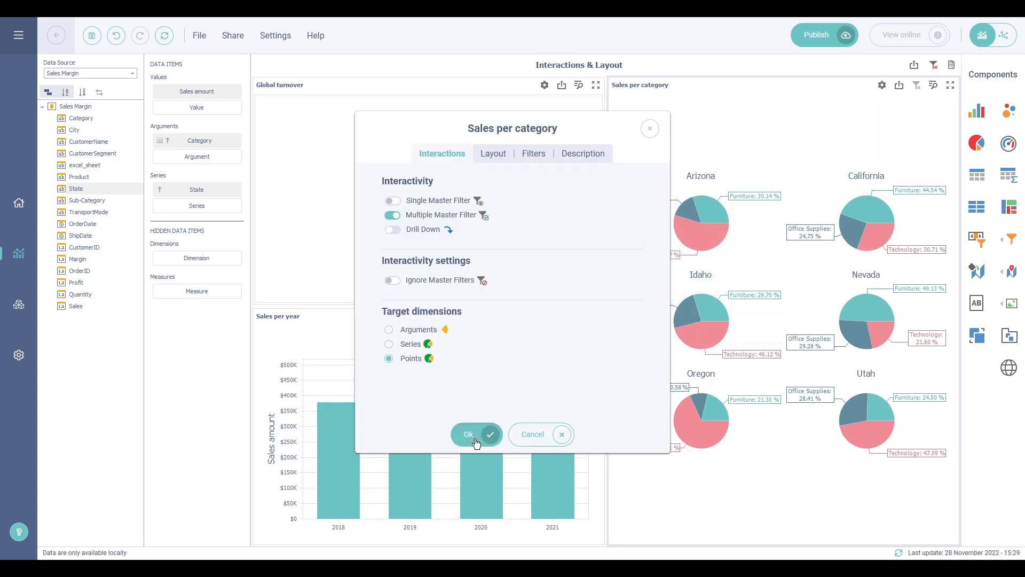
left_click(469, 434)
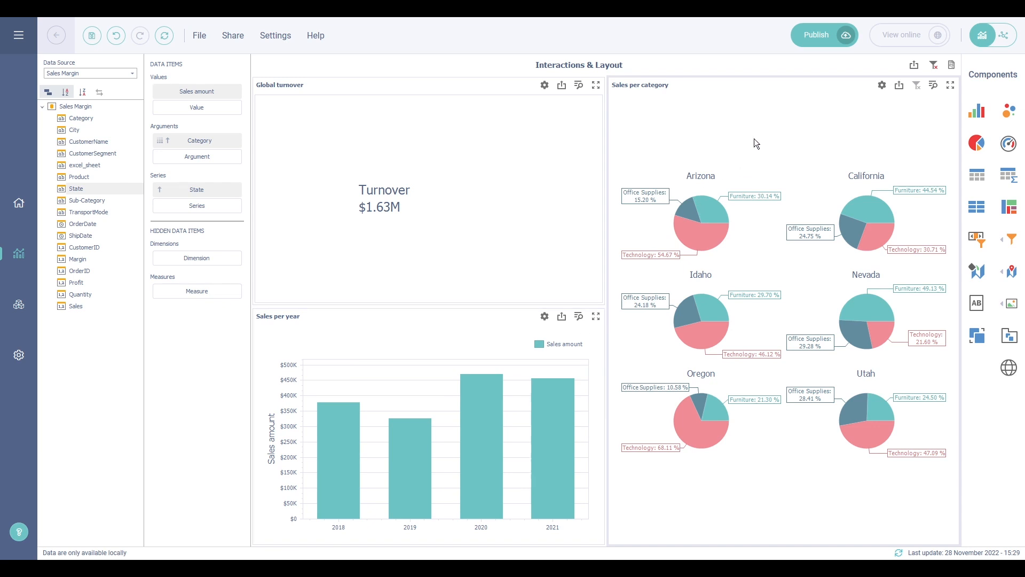
left_click(856, 210)
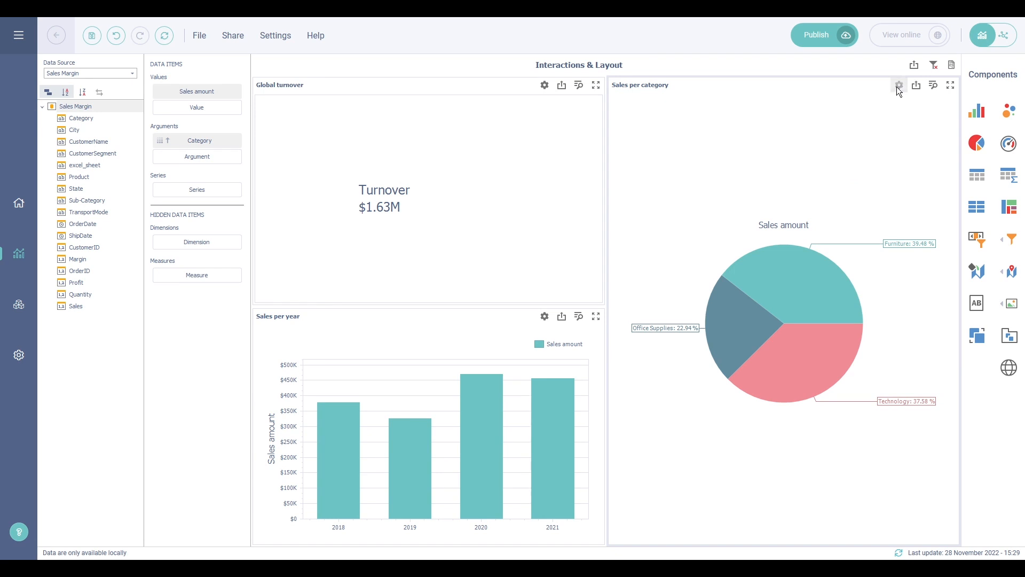
- Add Sub-Category as a second argument under Category in the Sales per category chart
left_click(898, 87)
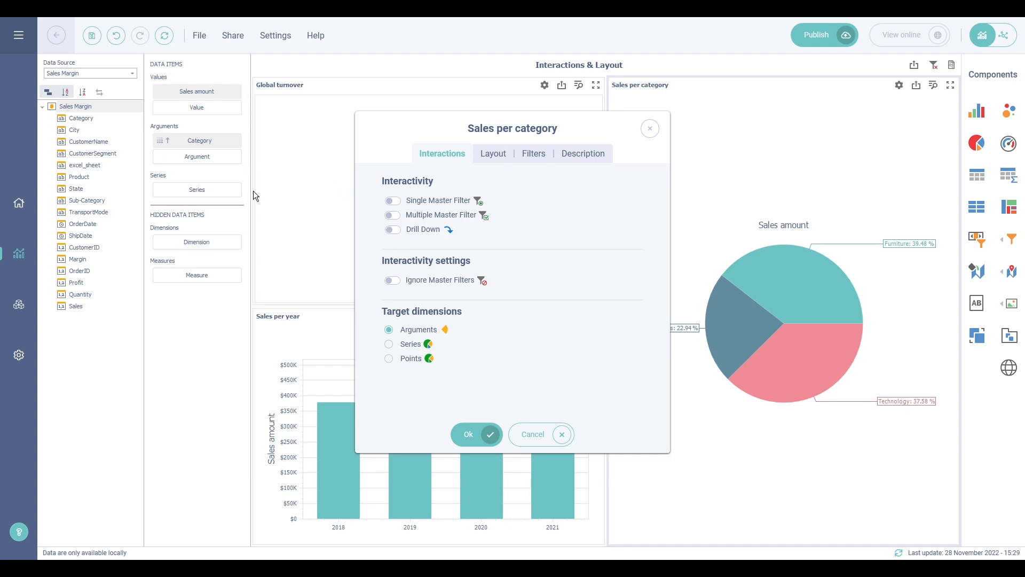
left_click(650, 129)
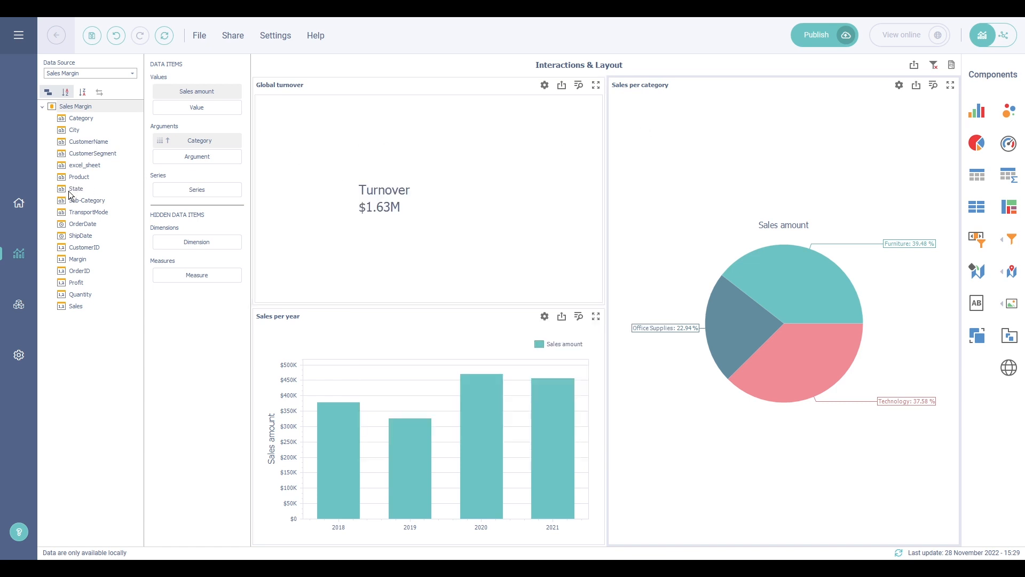
left_click_drag(71, 201, 194, 159)
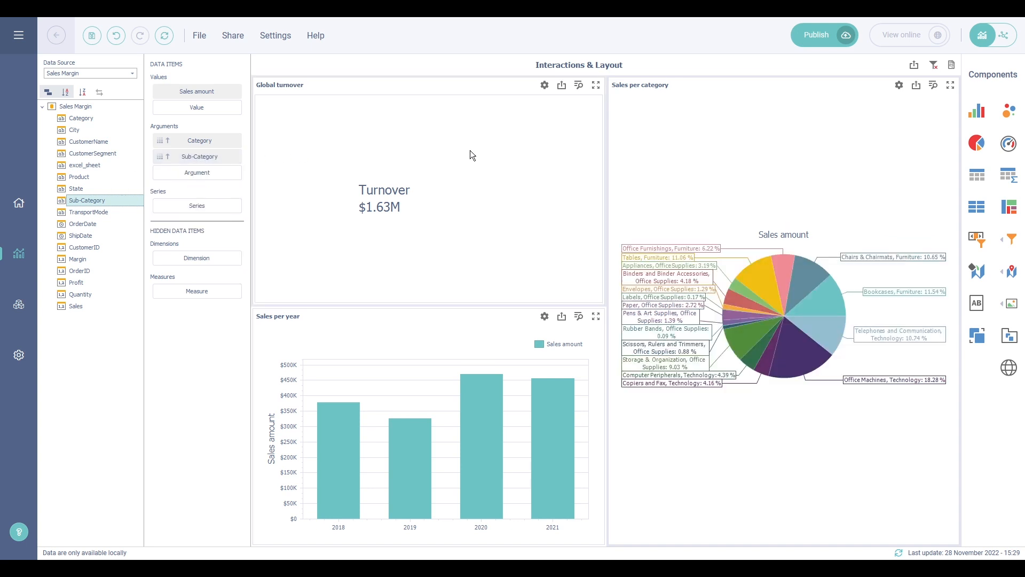
- Enable Drill Down on the Sales per category chart
left_click(900, 85)
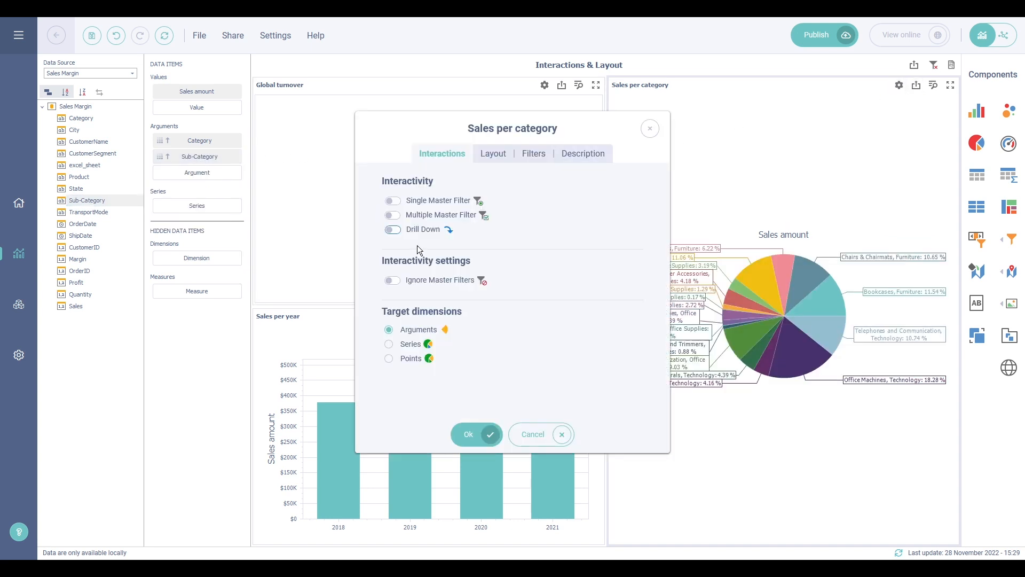
left_click(393, 230)
left_click(469, 434)
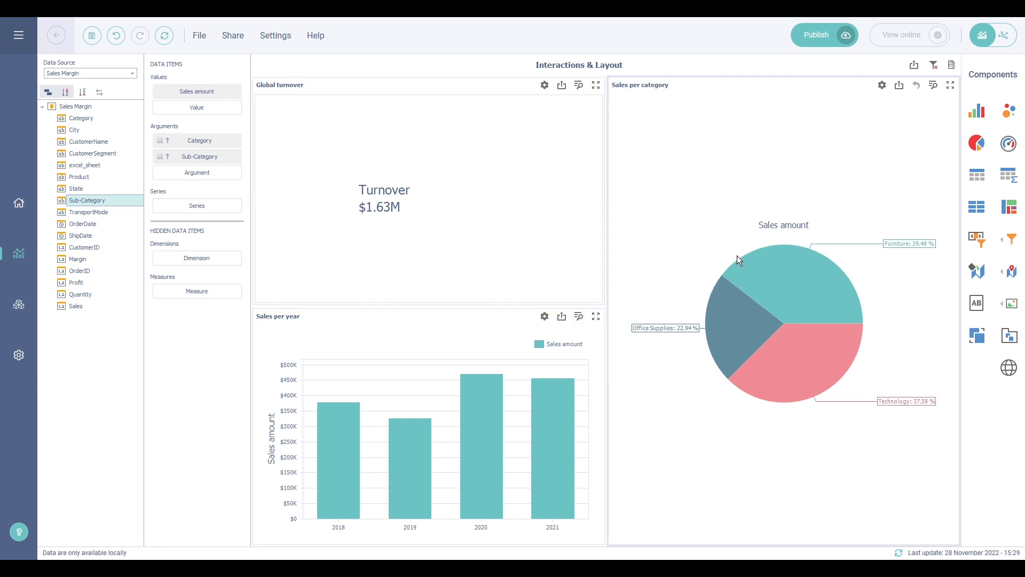
- Drill down into Furniture and into Technology in the pie chart, returning to the category level after each
left_click(768, 274)
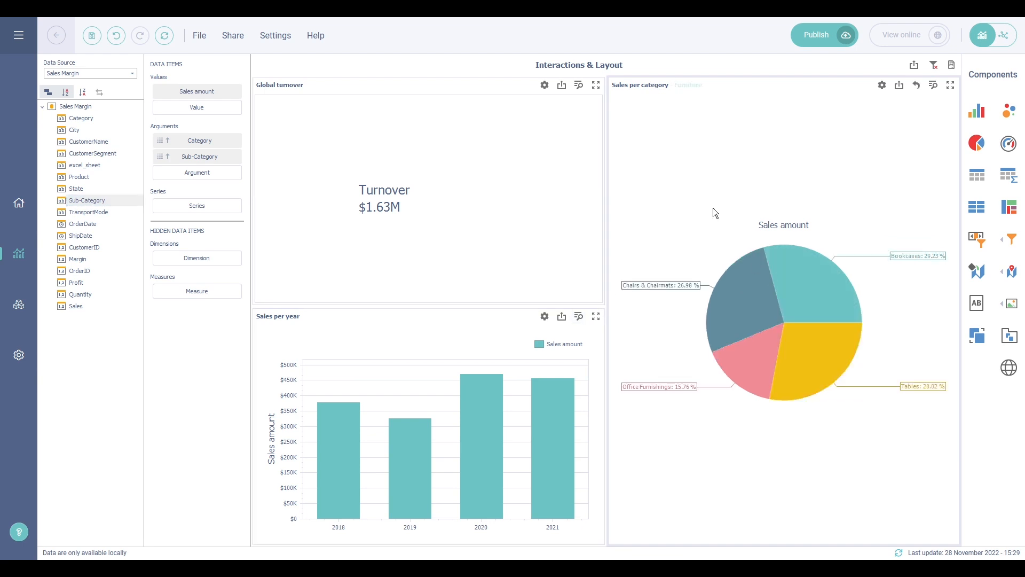
left_click(917, 87)
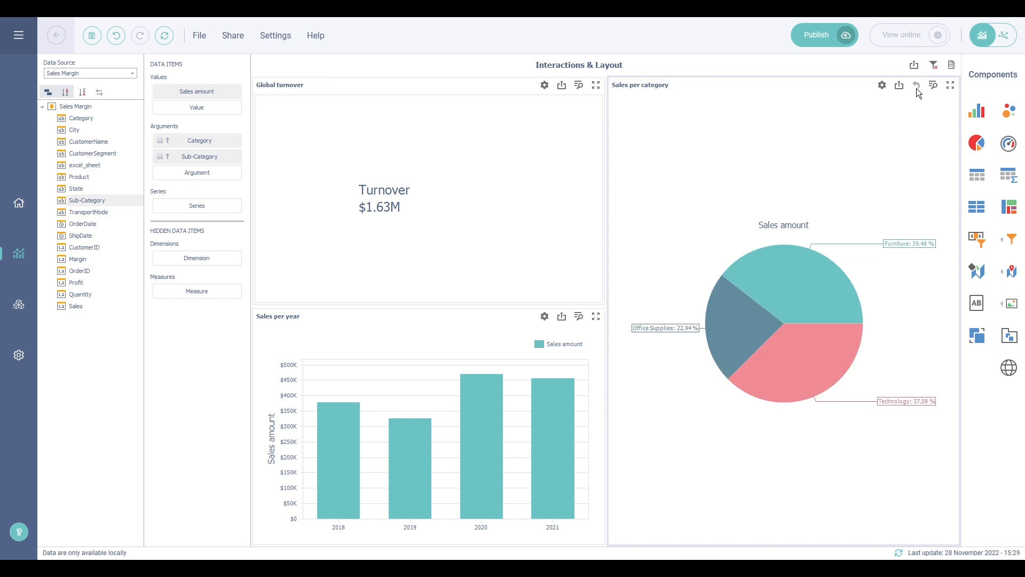
left_click(826, 362)
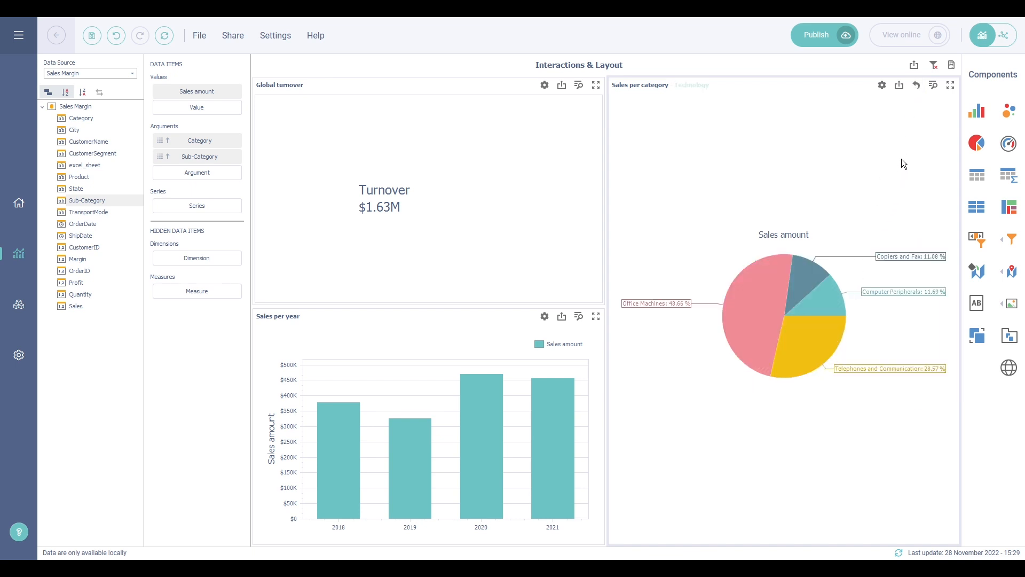
left_click(916, 87)
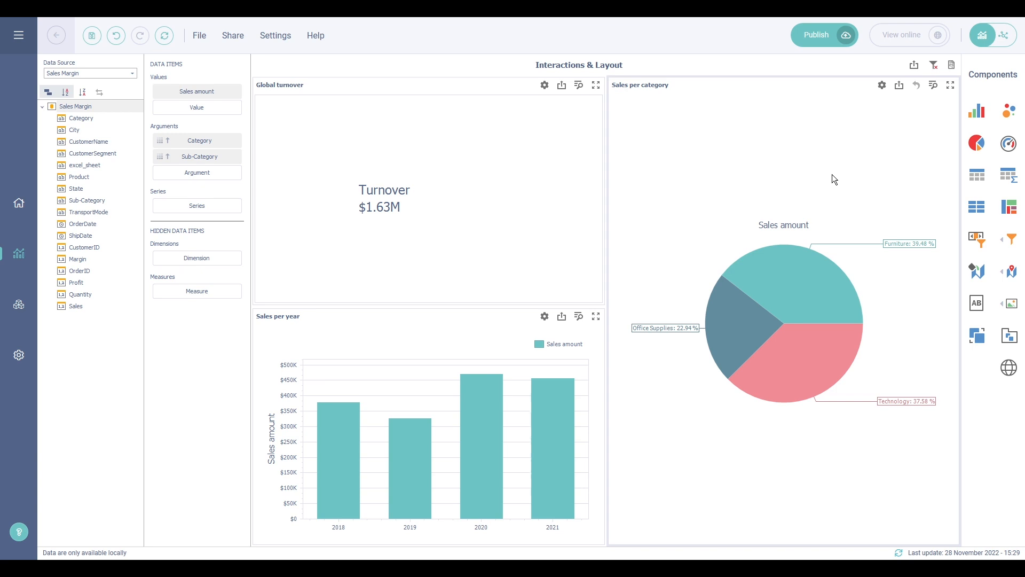
- Open the Sales per year chart's layout settings and view the fields for editing its title and series names
left_click(545, 316)
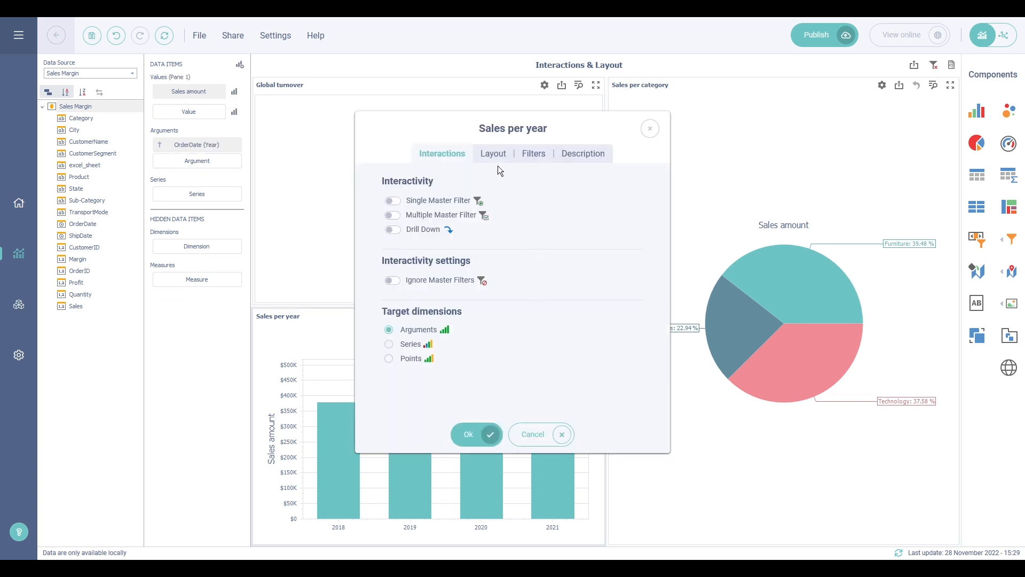
left_click(493, 155)
left_click_drag(431, 124, 689, 208)
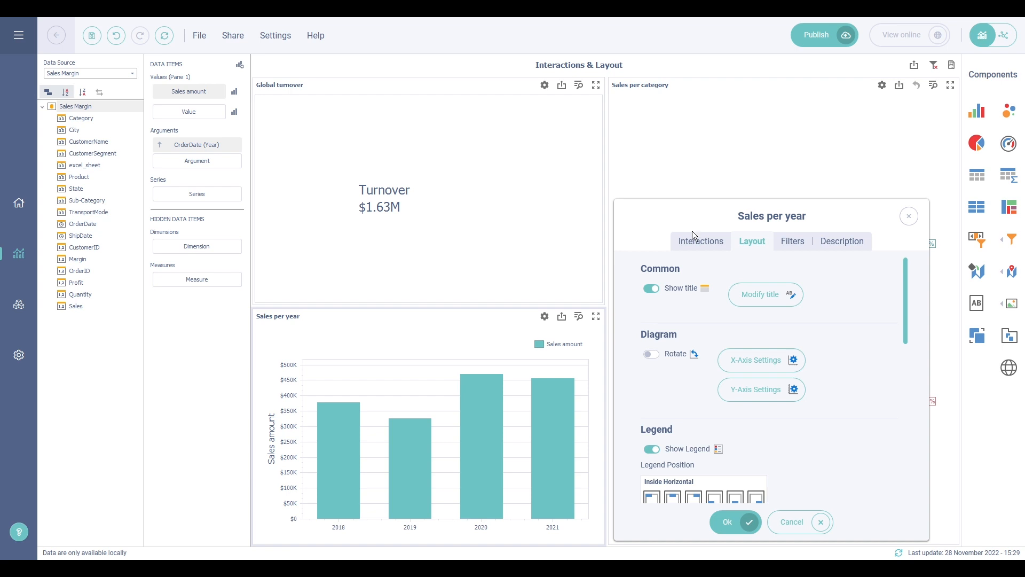
left_click(733, 297)
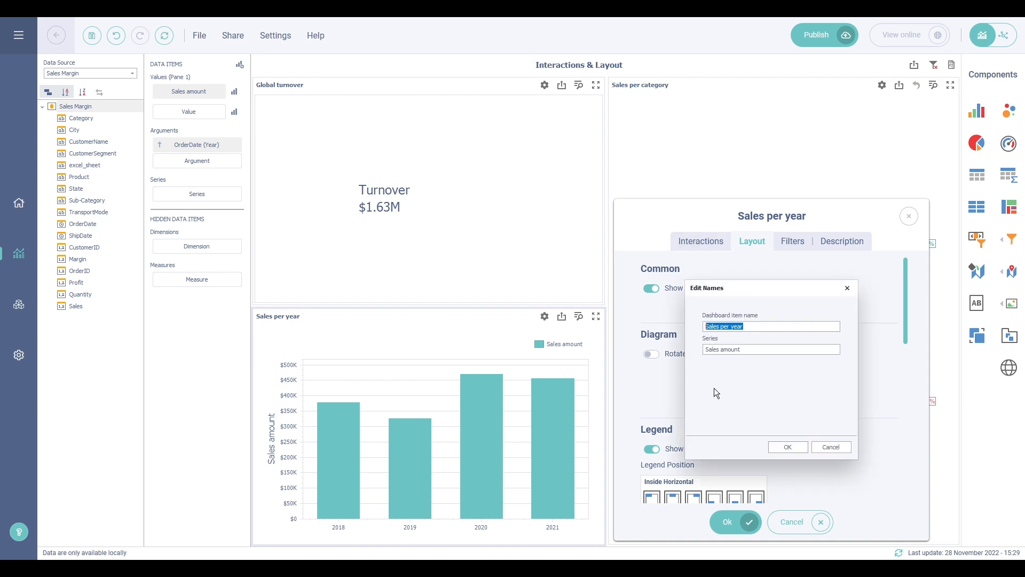
left_click(846, 288)
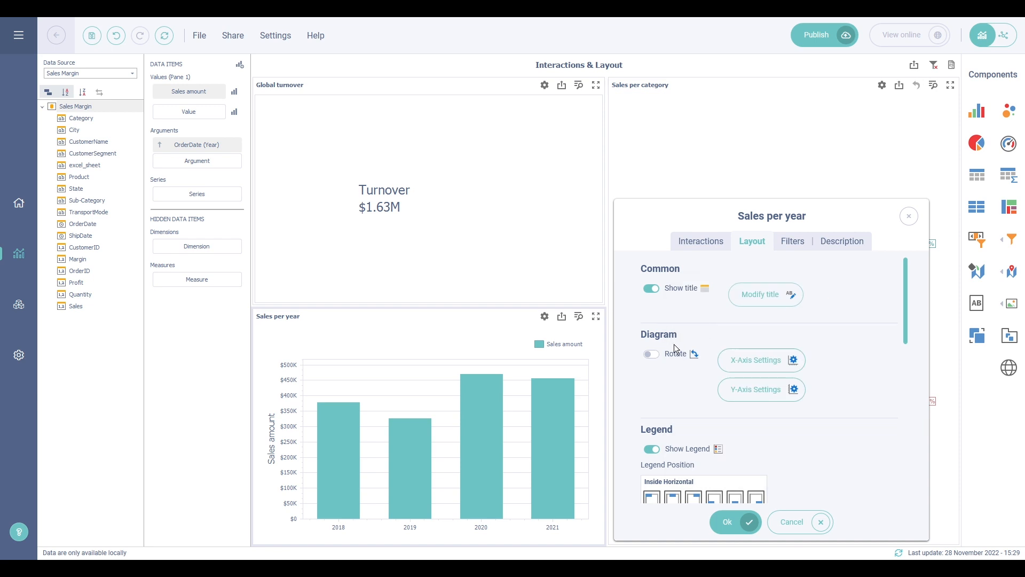
- Rotate the Sales per year diagram and inspect its X-axis and Y-axis settings without changing them
left_click(652, 354)
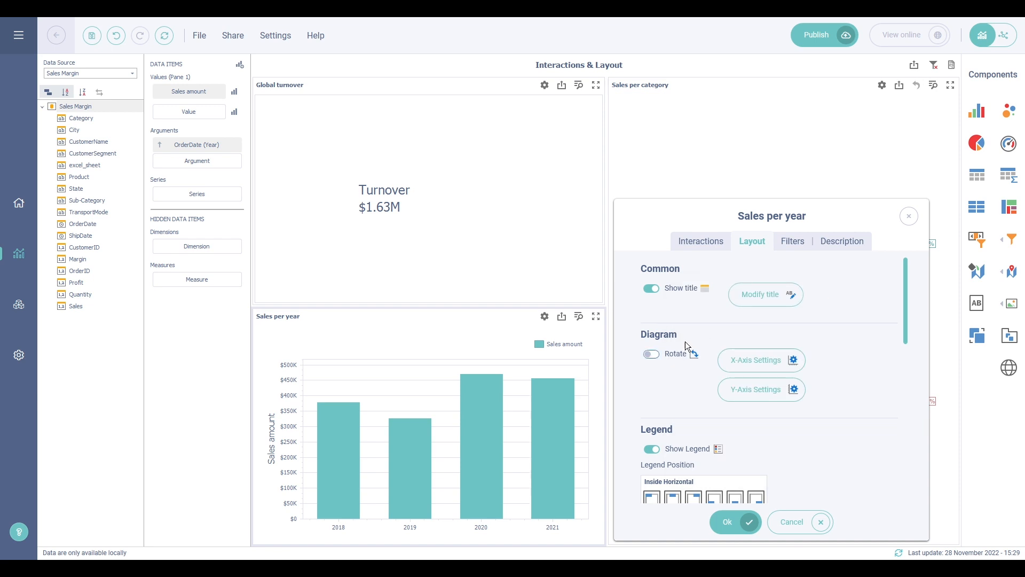
left_click(745, 367)
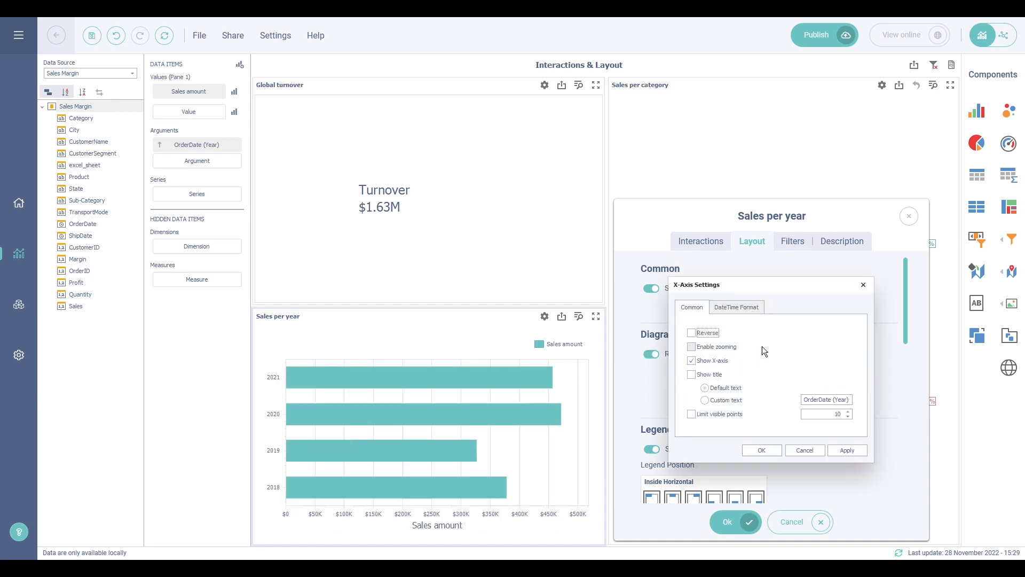
left_click(860, 281)
left_click(768, 390)
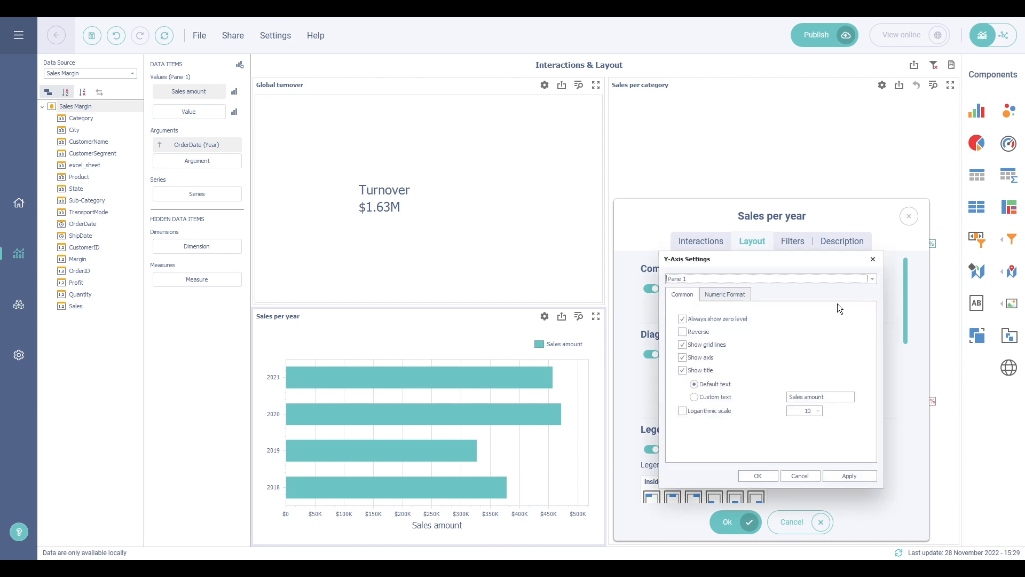
left_click(874, 259)
- Preview point, area and range series types on the Sales per year chart and return it to the basic bar type
scroll(896, 337, "down", 5)
scroll(884, 392, "down", 3)
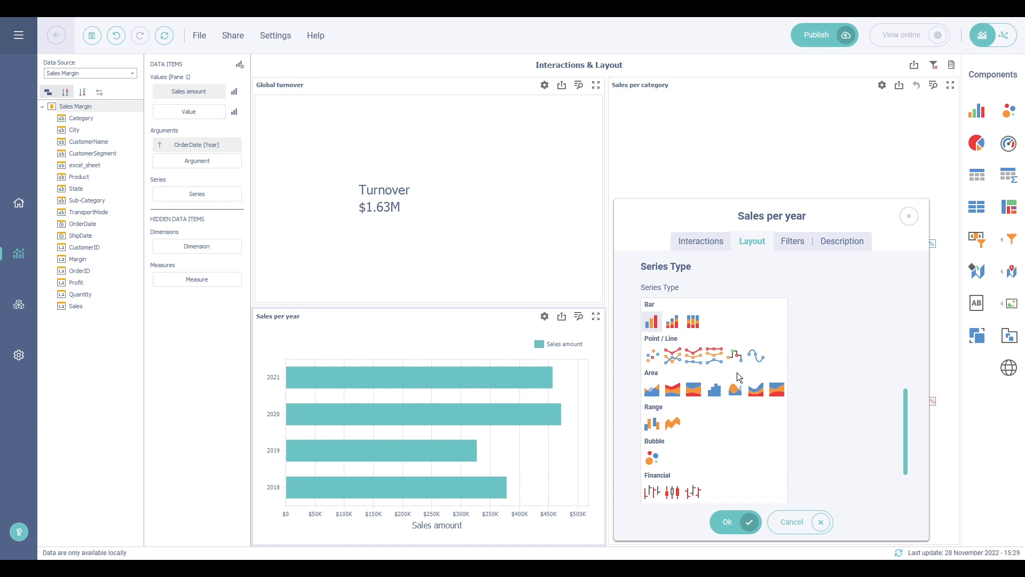
left_click(652, 355)
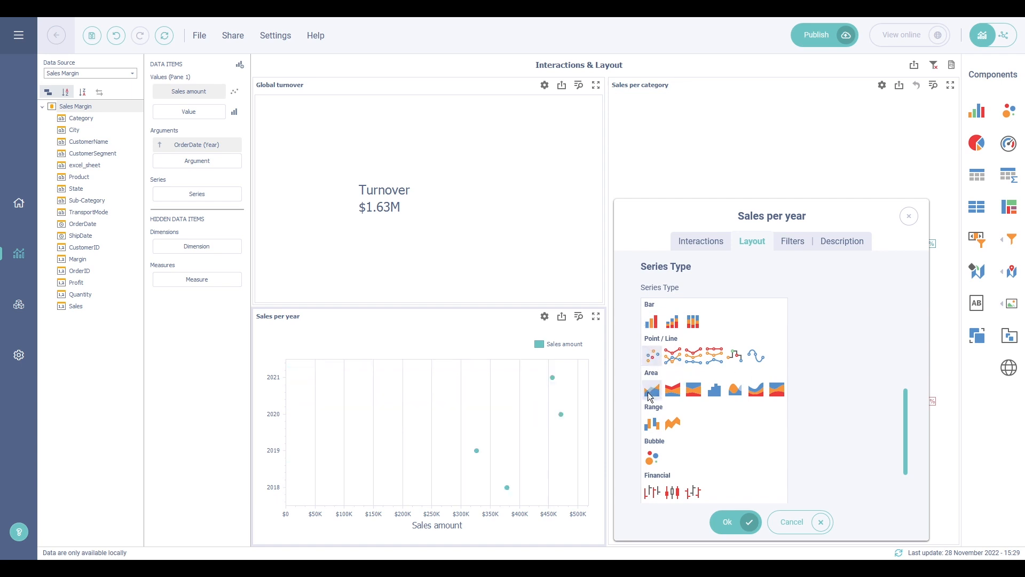
left_click(651, 393)
left_click(651, 321)
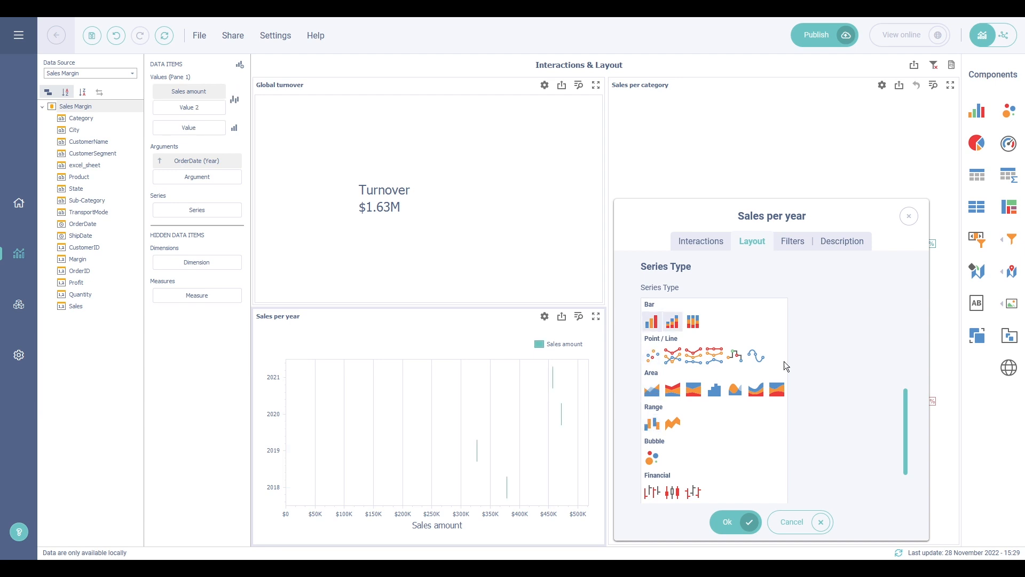
- Toggle the Sales per year legend off and on, and place it outside horizontally at the chart's top left
left_click_drag(906, 407, 901, 327)
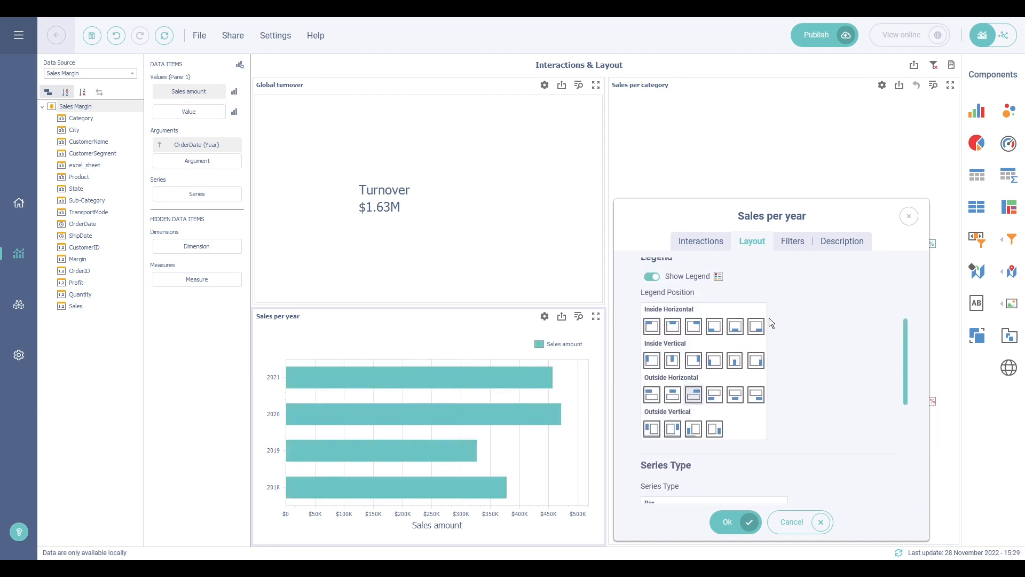
left_click(655, 277)
left_click(656, 278)
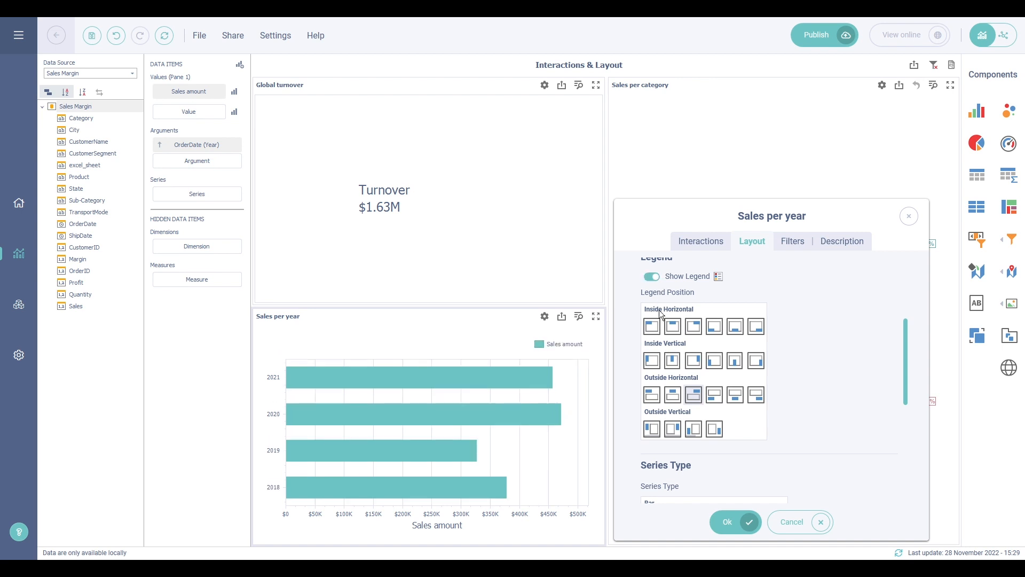
left_click(651, 396)
- View the global color scheme available for the Sales per year chart and close it without changes
left_click_drag(905, 335, 890, 454)
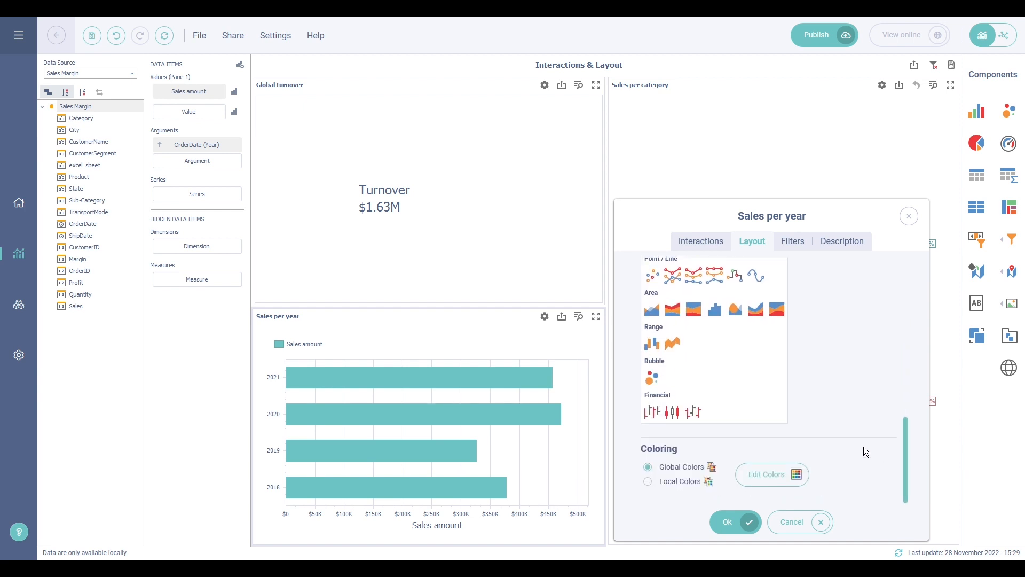
left_click(763, 479)
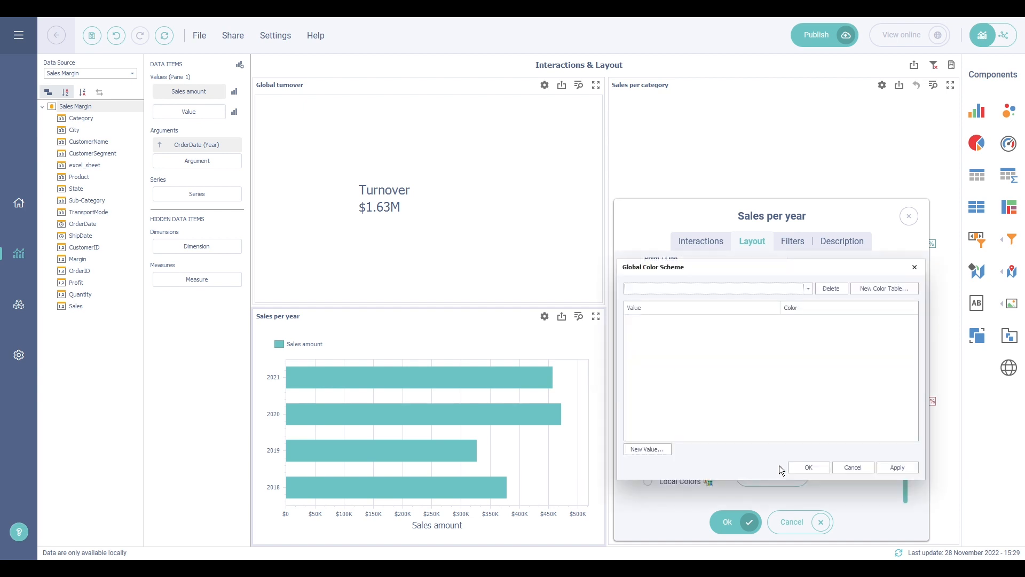
left_click(917, 266)
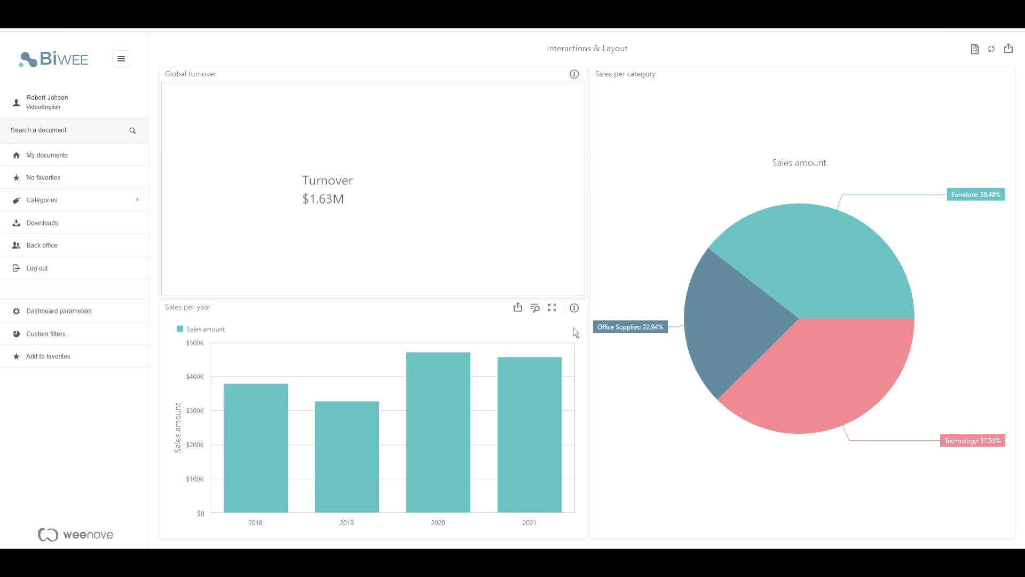
- Add the description "Global turnover display" to the Global turnover component
mouse_move(575, 310)
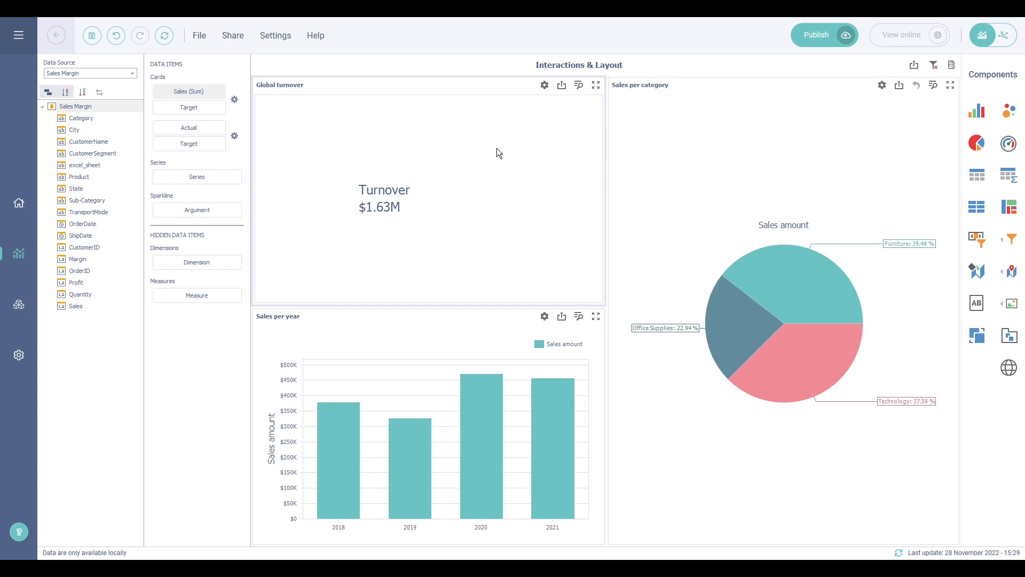
left_click(545, 86)
left_click(569, 153)
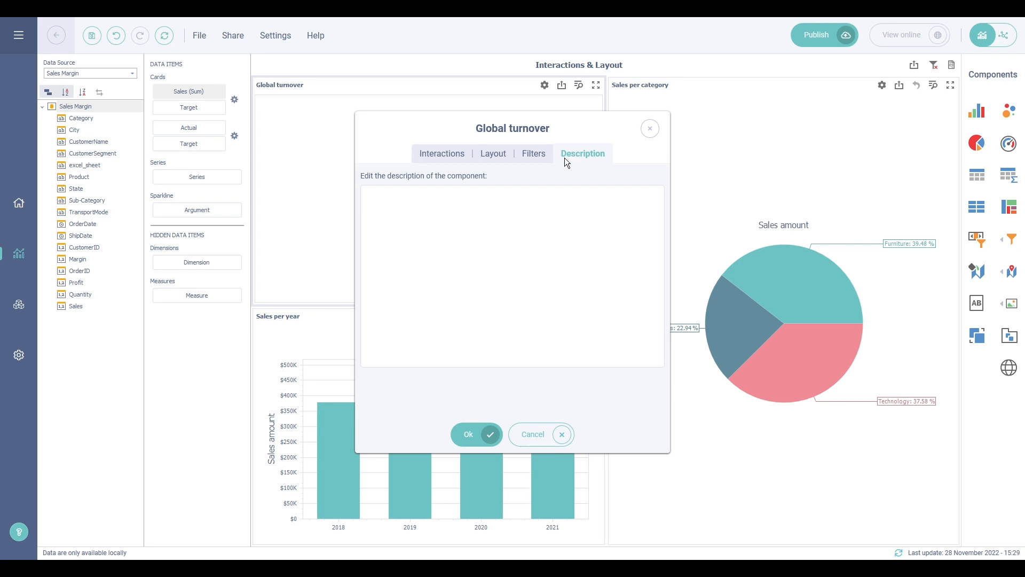
type("Global turnover display")
left_click(472, 433)
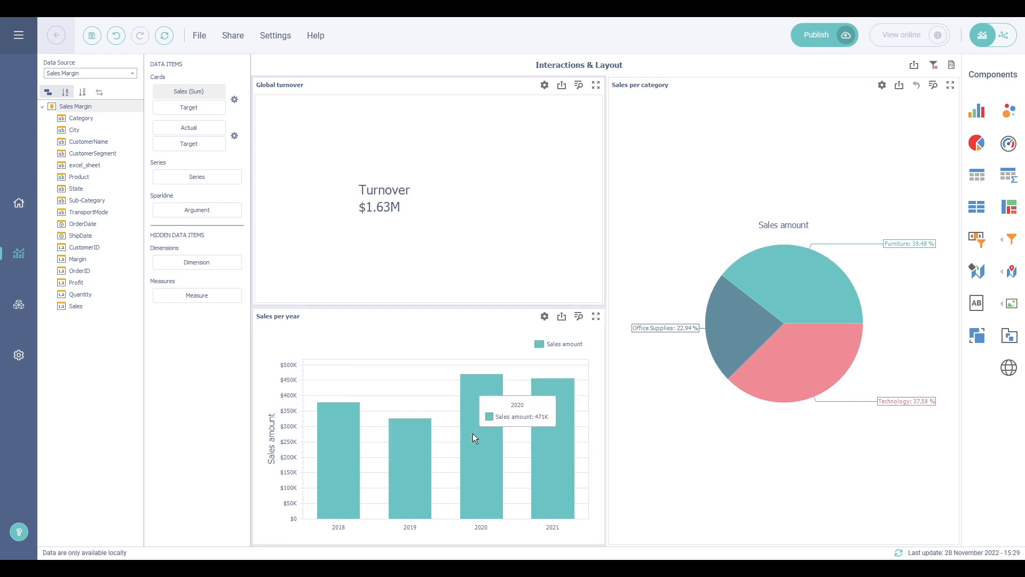